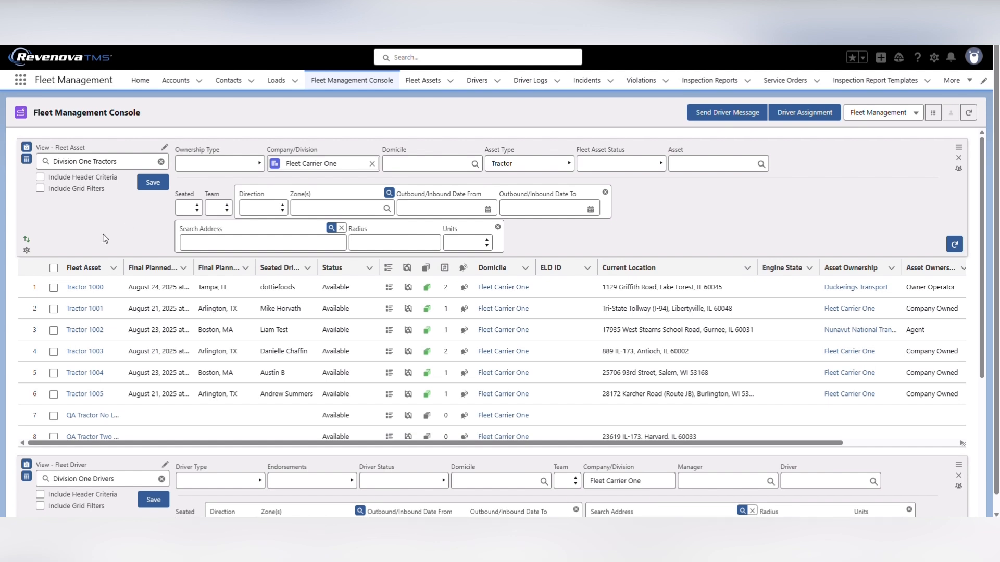
Collapse and restore the filter criteria header and the record grid of the Division One Tractors view
click(28, 149)
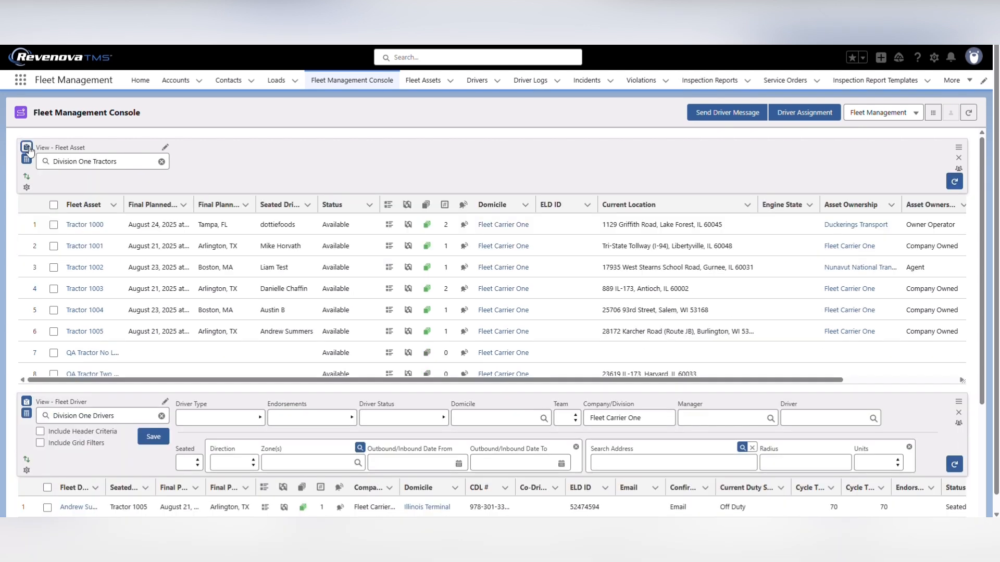
click(27, 148)
click(27, 160)
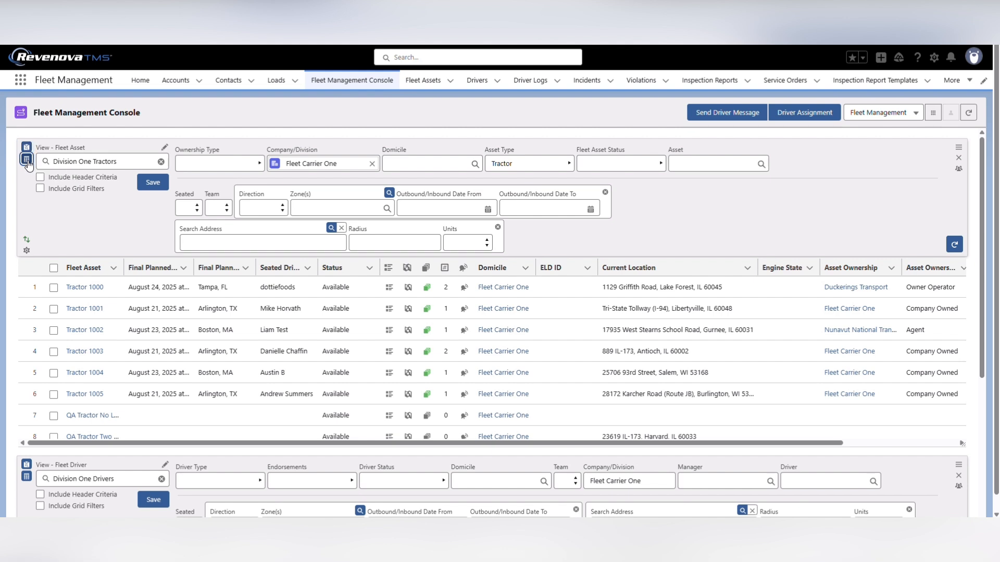
click(27, 161)
Look at the reorder list of the console's views and close it without changes
click(959, 148)
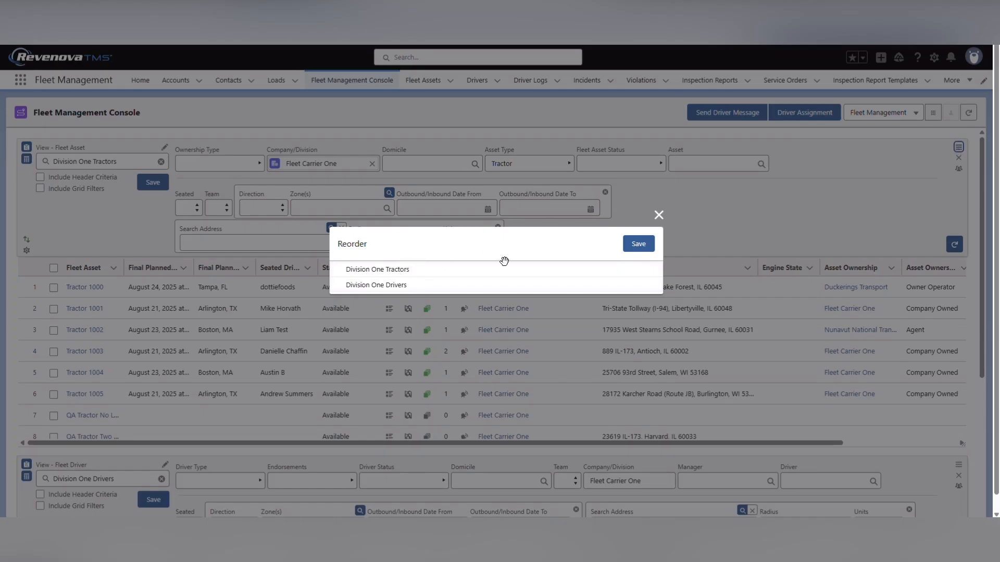
click(659, 215)
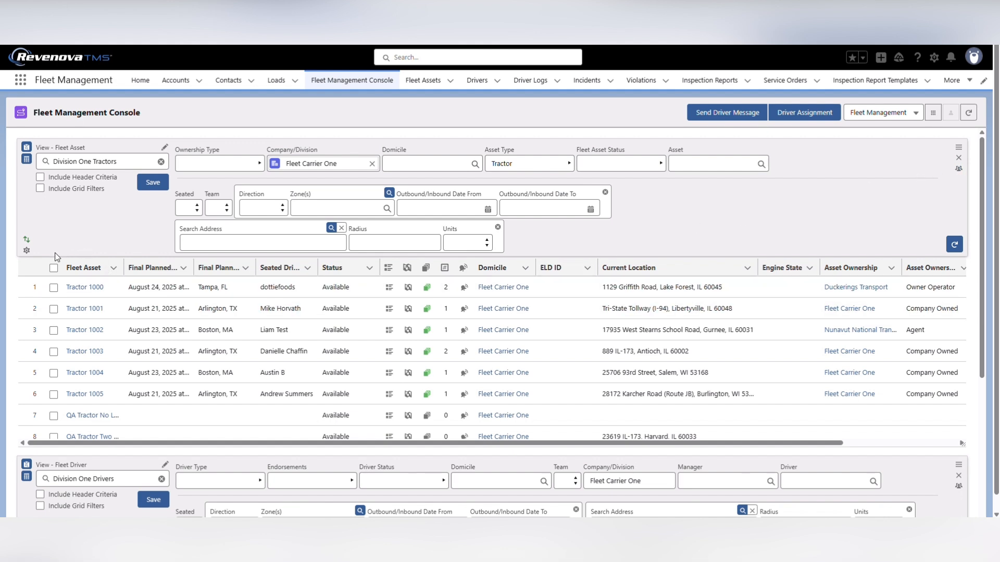
Move the ELD ID column directly after Location History in the Division One Tractors grid
click(27, 251)
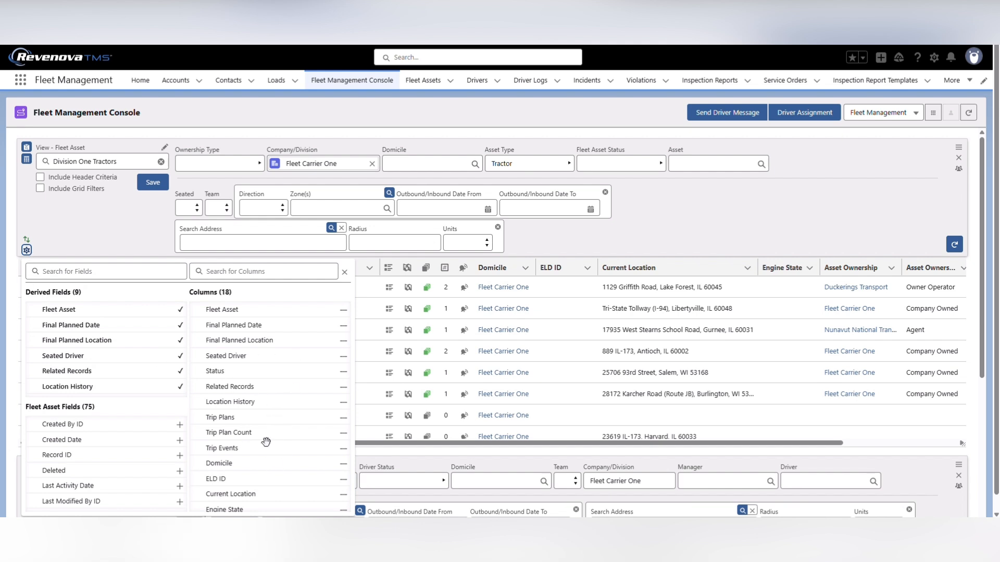
drag(222, 478, 225, 416)
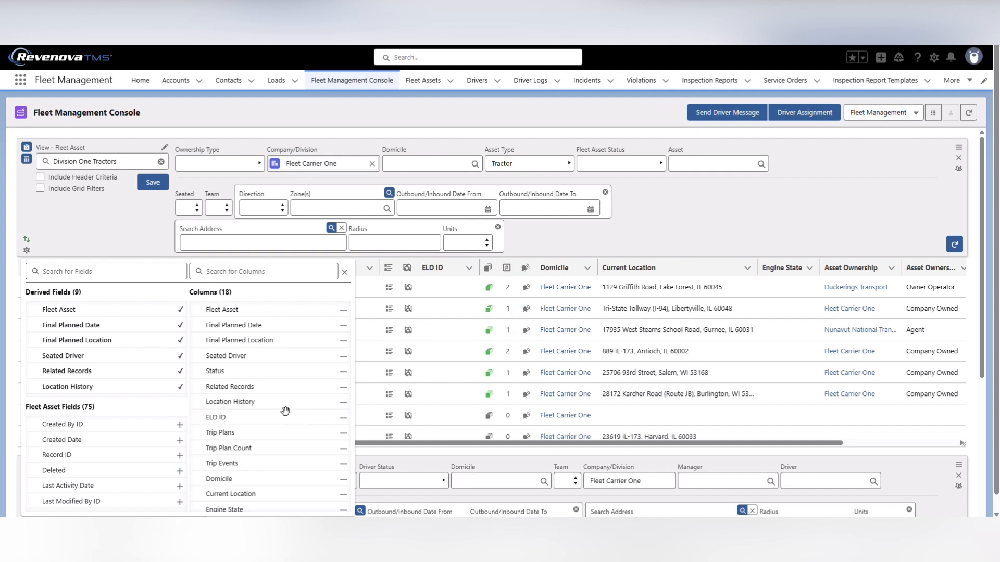
click(26, 240)
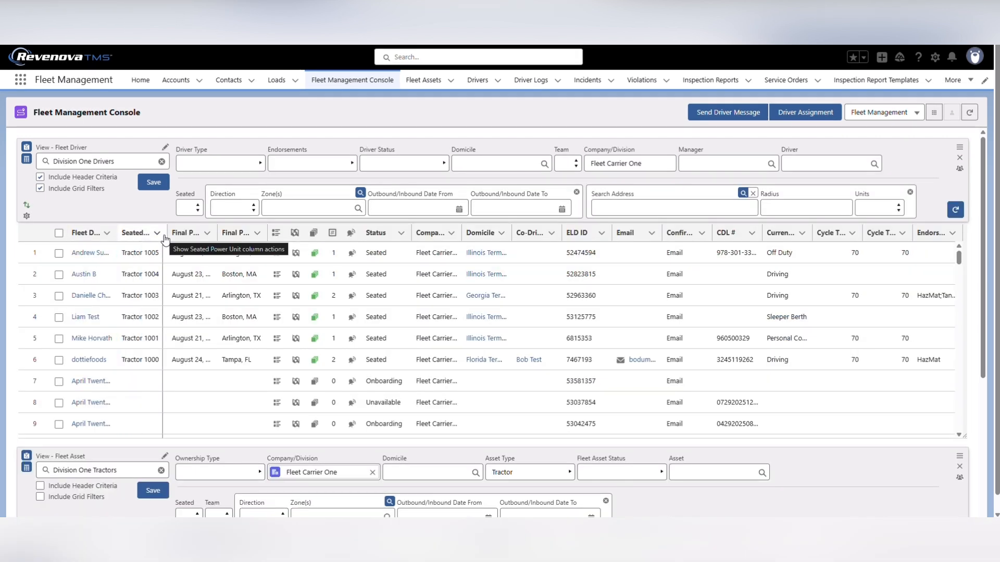
Widen the Fleet Driver column in the Division One Drivers grid and reset the column sizes
drag(166, 238, 168, 239)
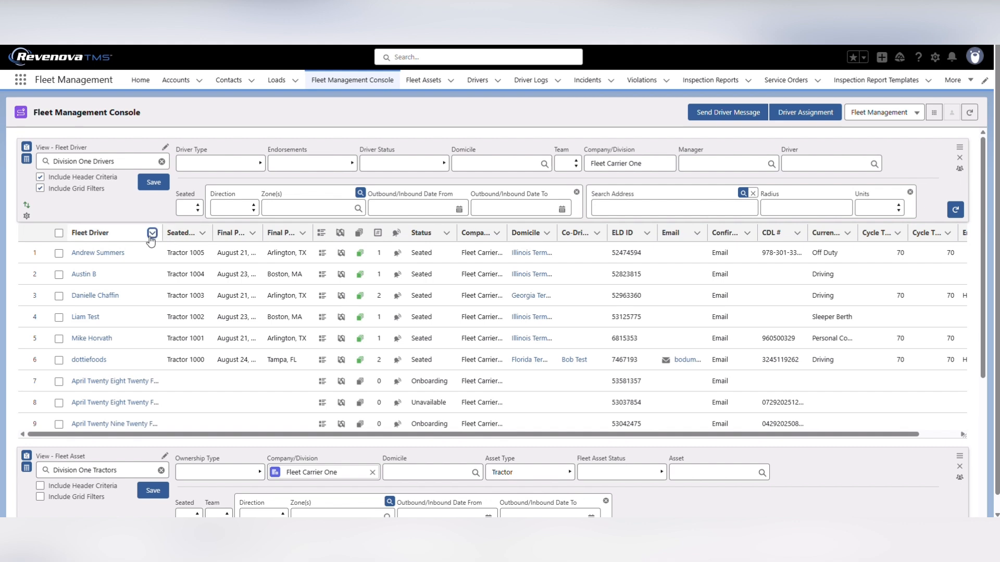
click(152, 233)
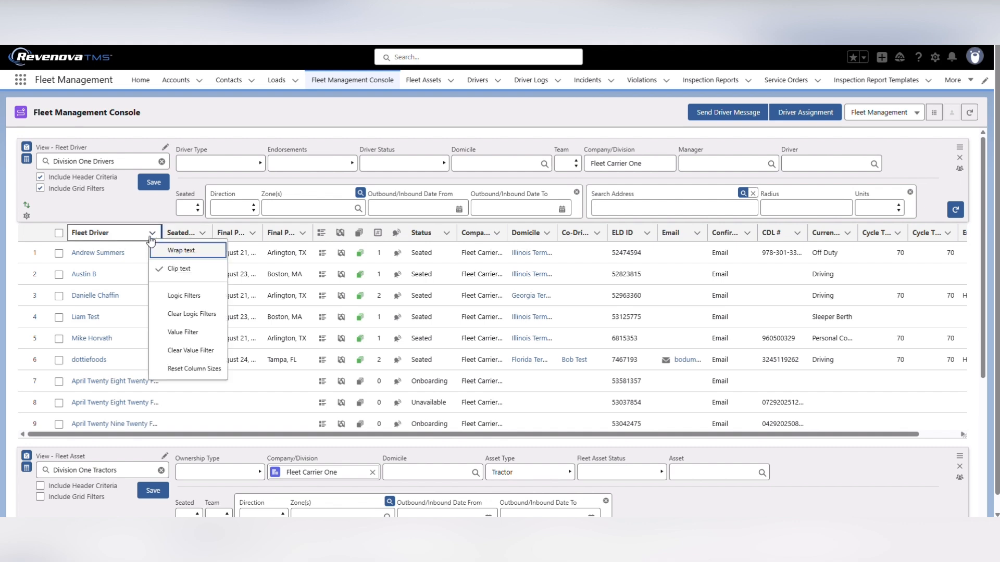
click(173, 371)
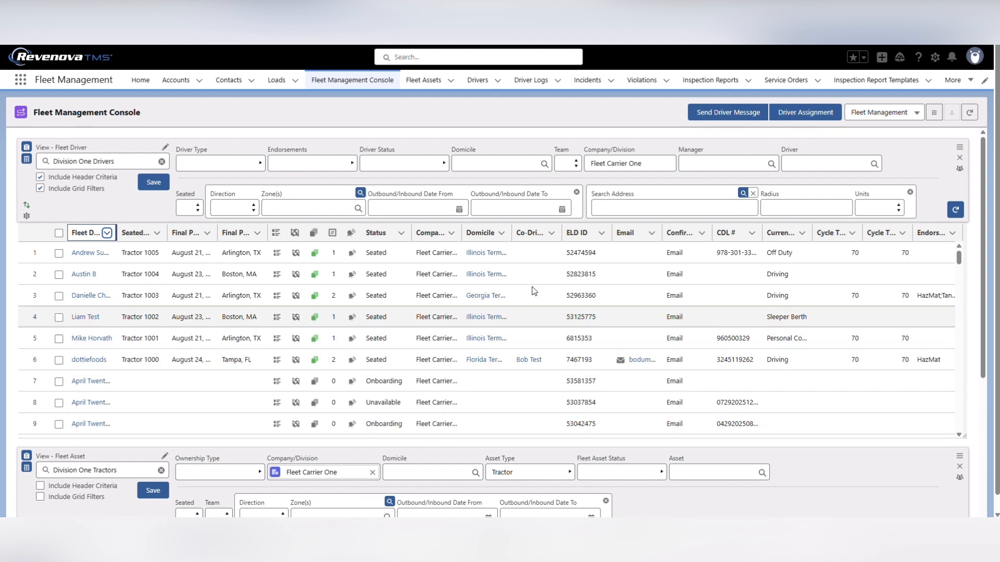
Apply a value filter for Georgia Terminal to the Domicile column of the drivers grid and clear it again
click(501, 232)
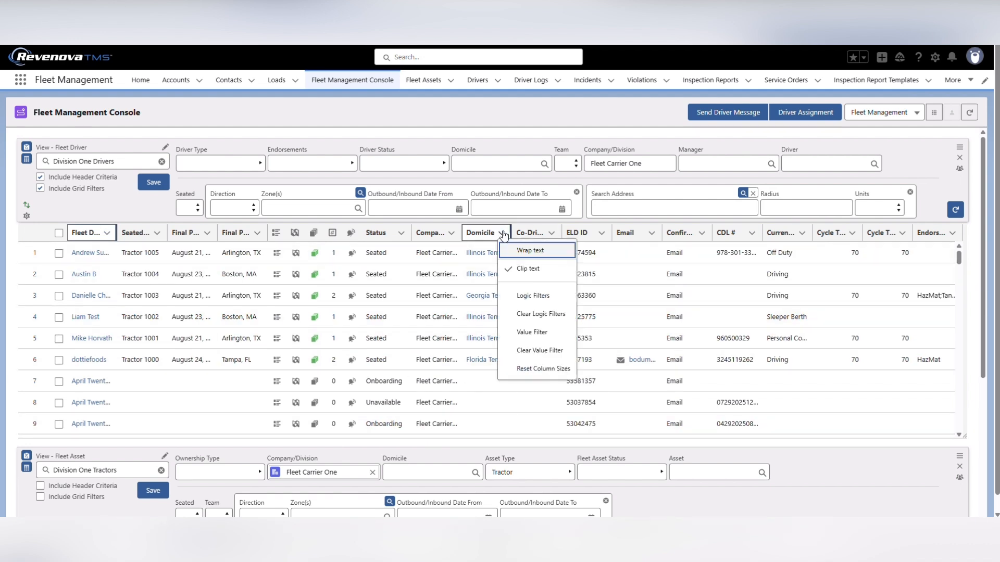
click(533, 333)
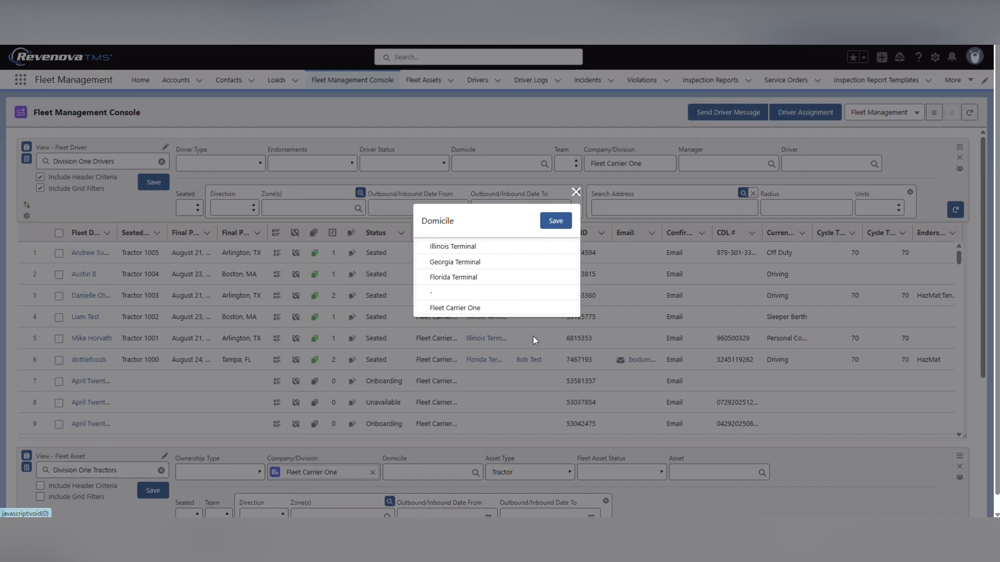
click(448, 265)
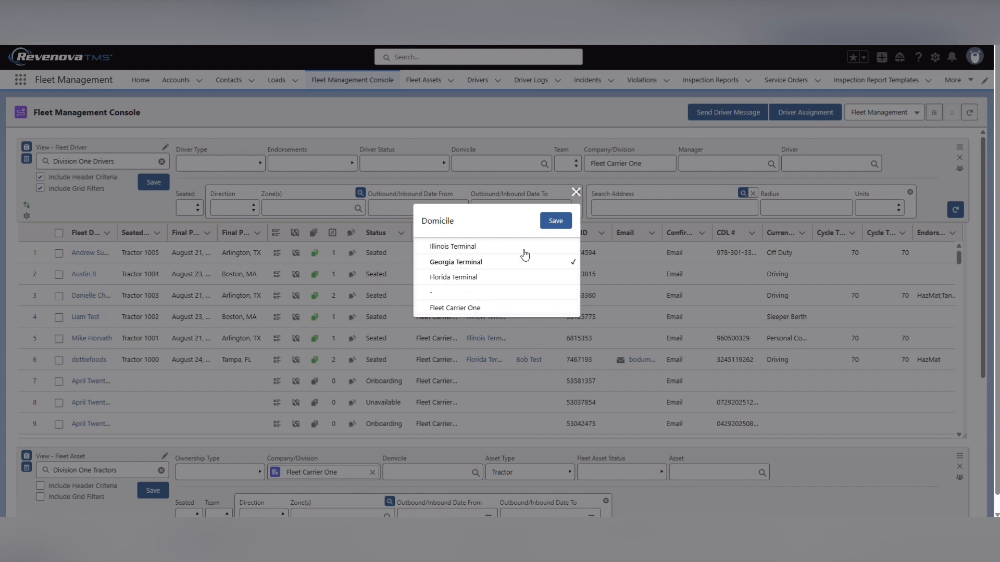
click(554, 221)
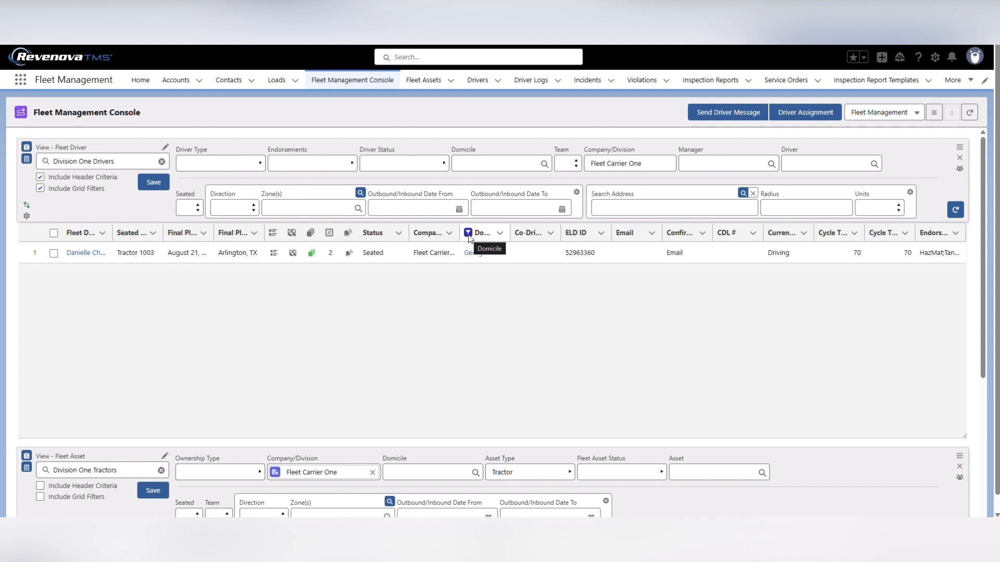
click(499, 234)
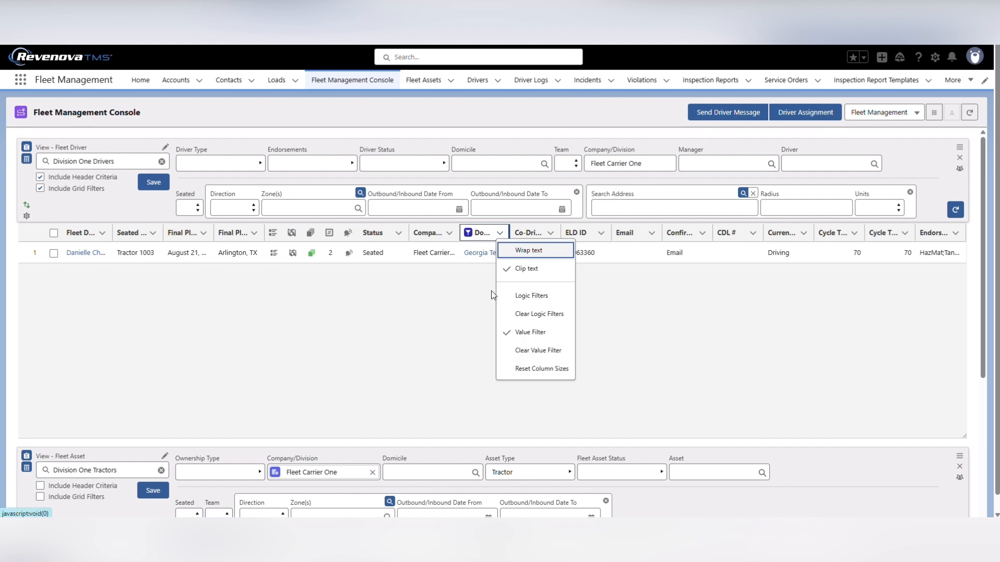
click(524, 352)
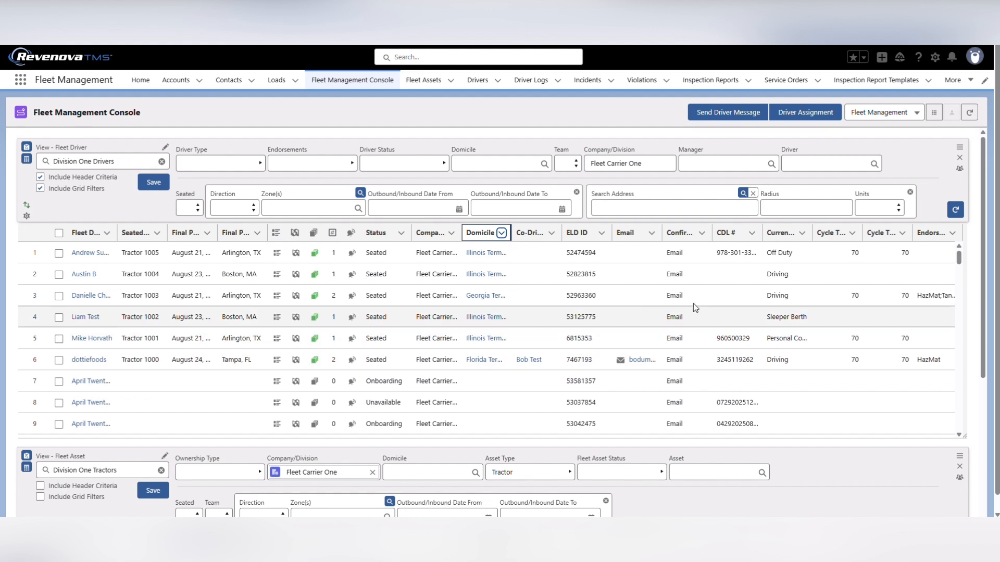
Apply a non-negated logic filter, Starts With "d", to the Current Duty Status column of the drivers grid and clear it again
click(802, 234)
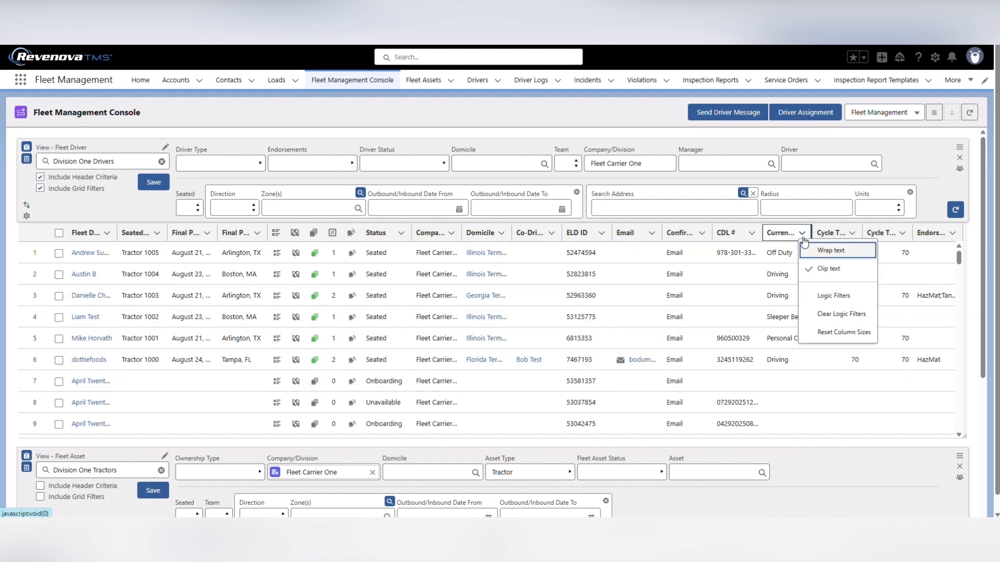
click(833, 296)
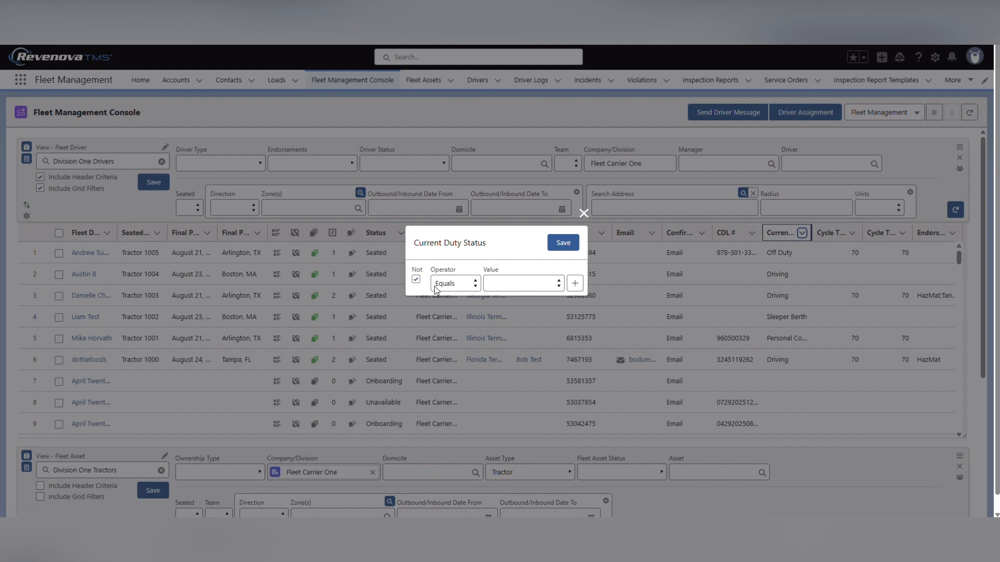
click(415, 280)
click(464, 285)
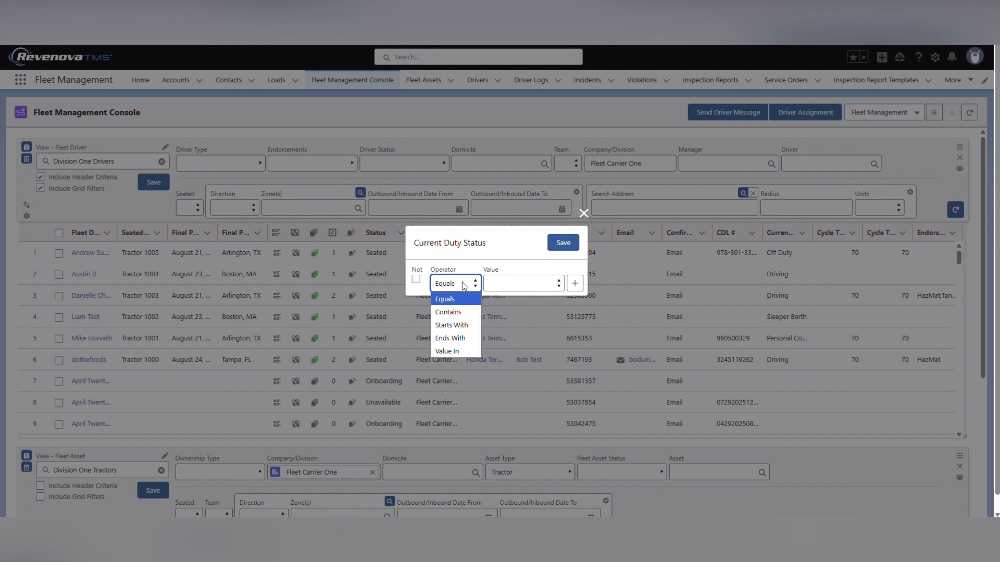
click(465, 323)
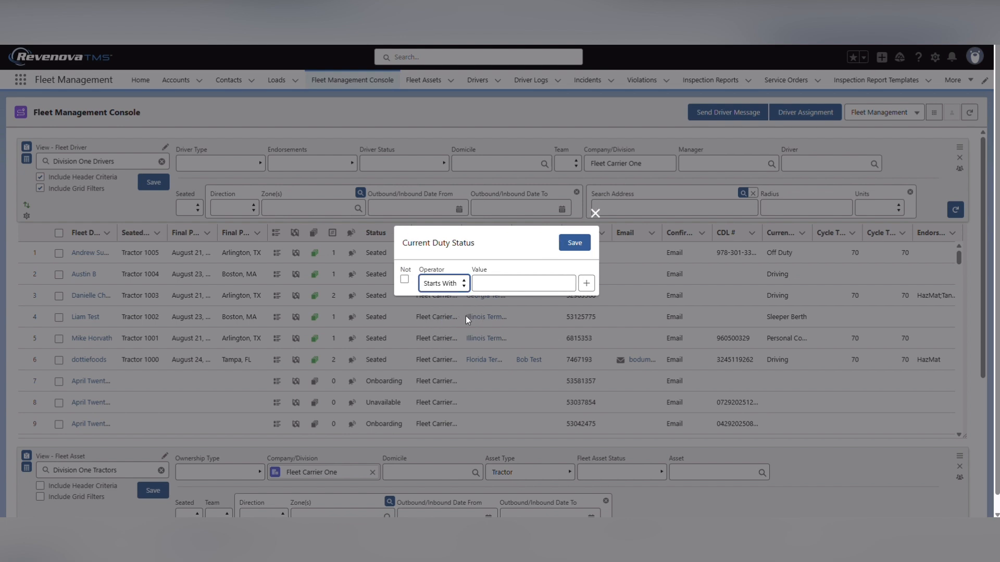
click(503, 280)
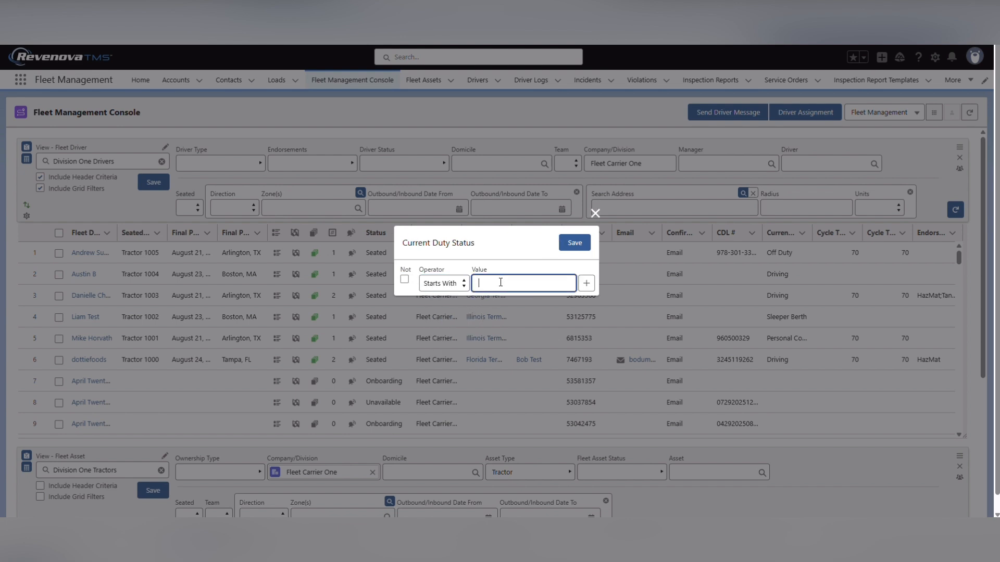
text(d)
click(580, 248)
click(580, 249)
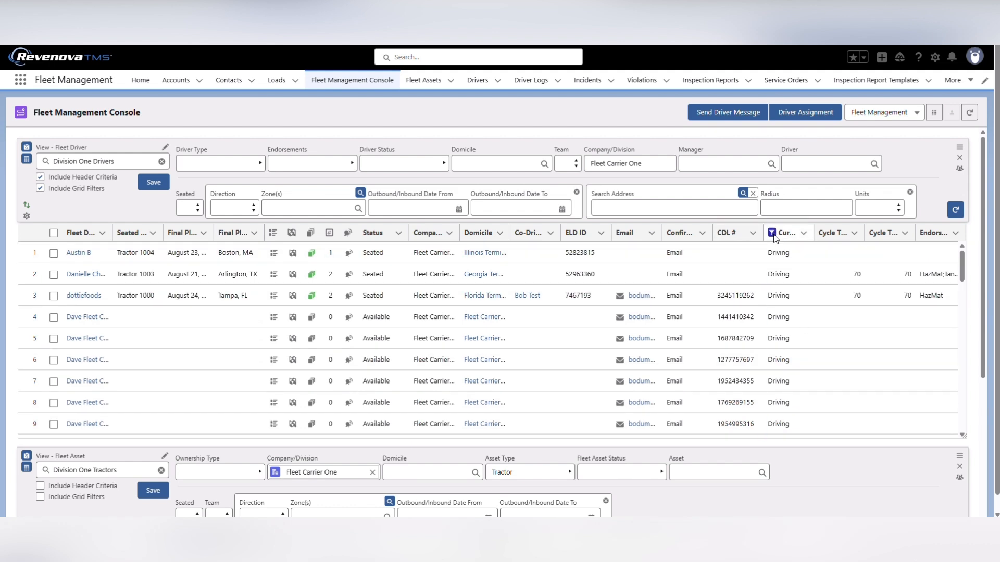
click(804, 234)
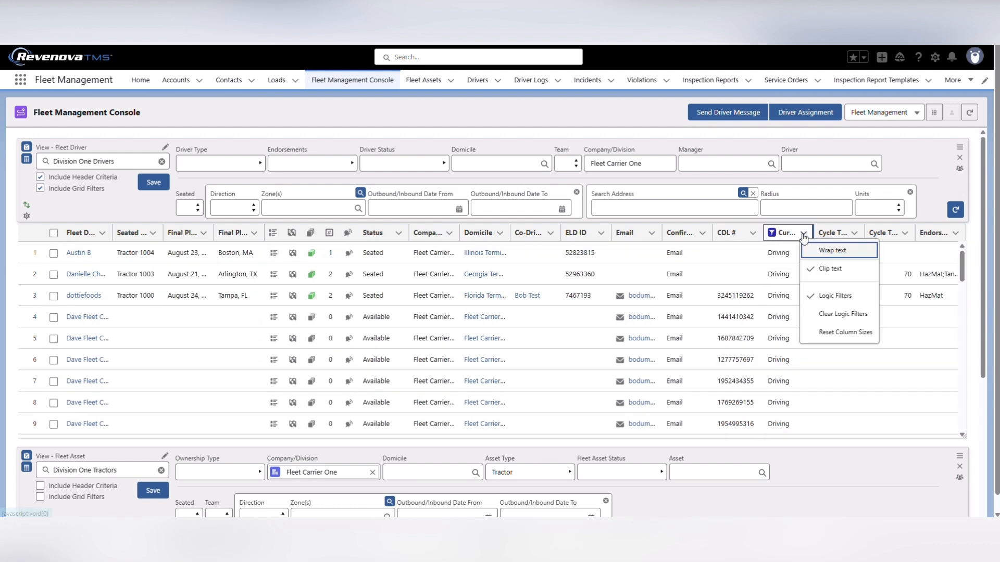
click(838, 316)
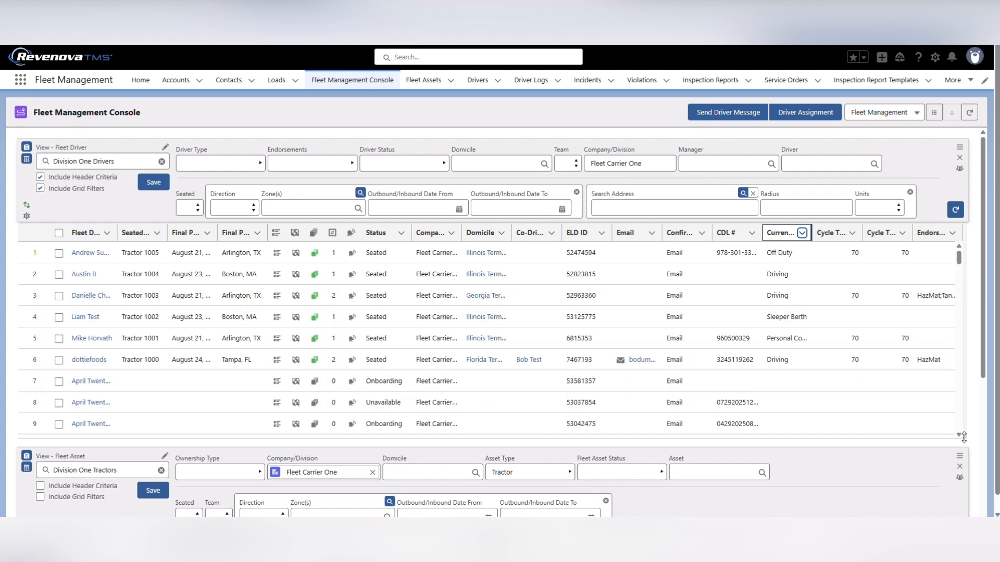
Reduce the height of the Division One Drivers grid
drag(963, 437, 964, 413)
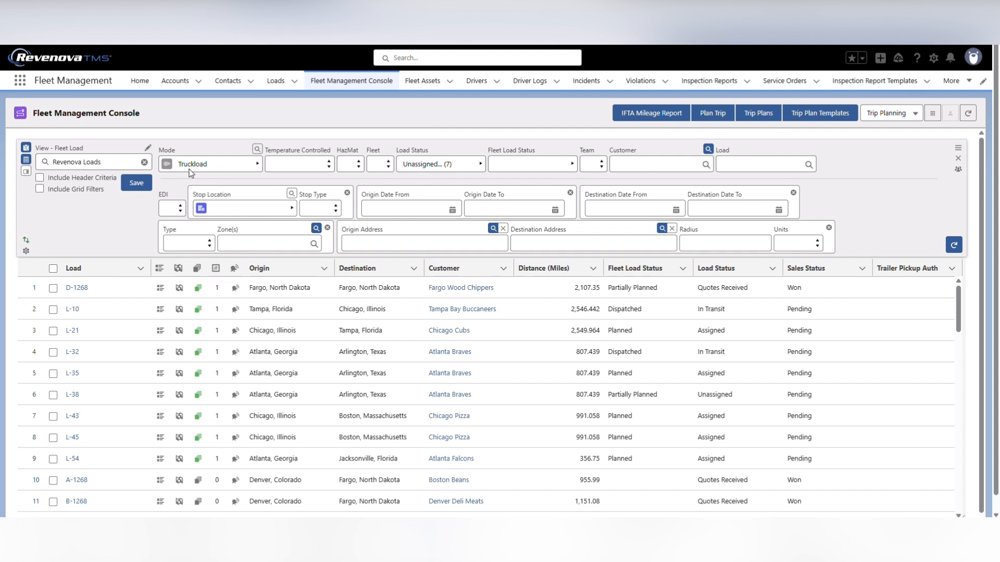
Set the Team criterion of the Revenova Loads view to Yes and refresh the loads
click(479, 164)
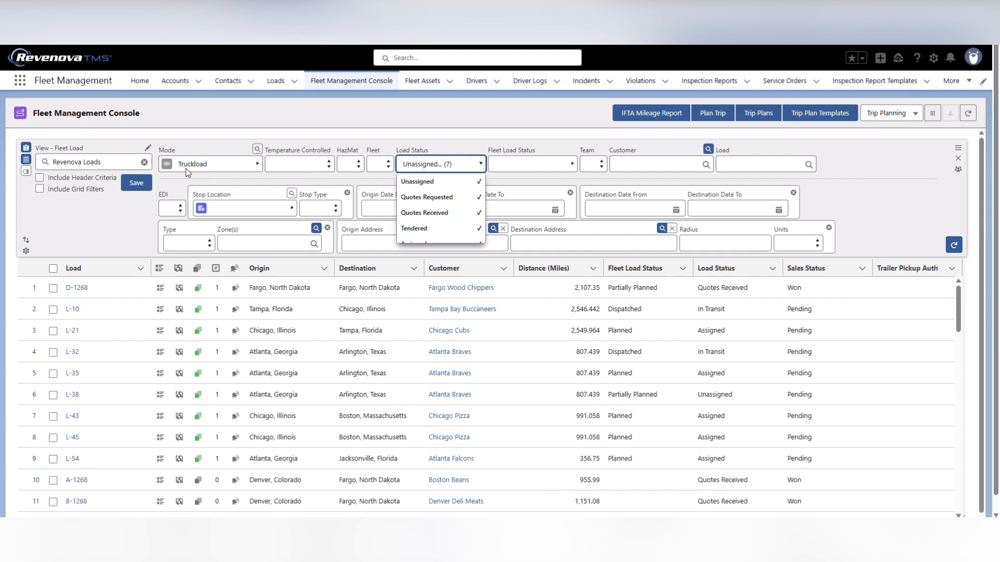
click(588, 166)
click(588, 193)
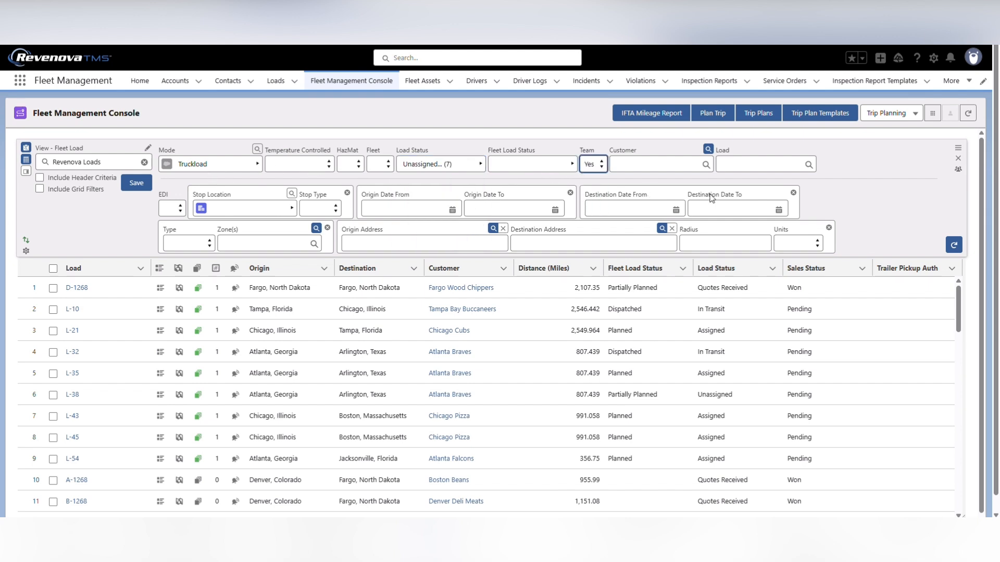
click(952, 247)
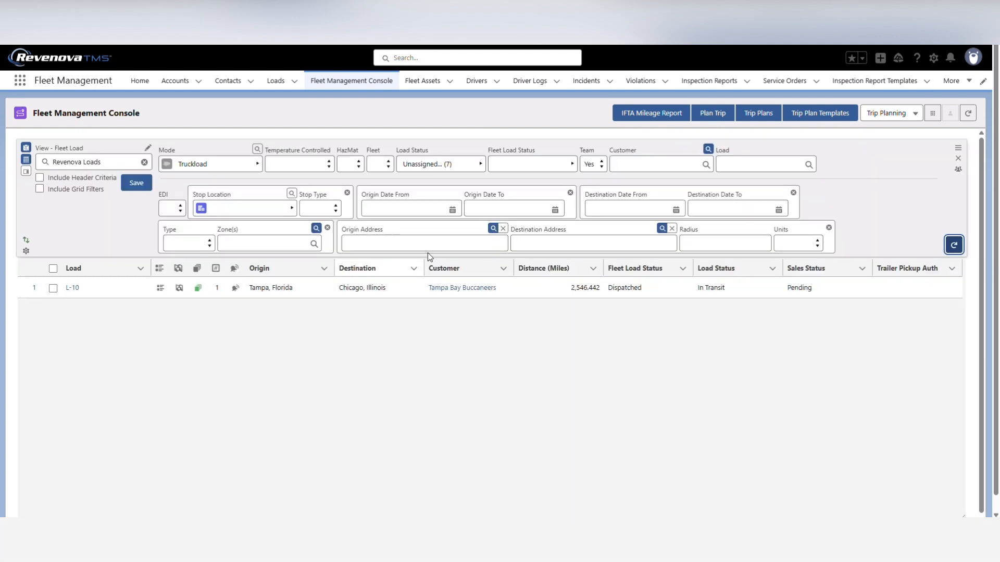
Clear the Team criterion of the Revenova Loads view and refresh the loads
click(589, 164)
click(591, 178)
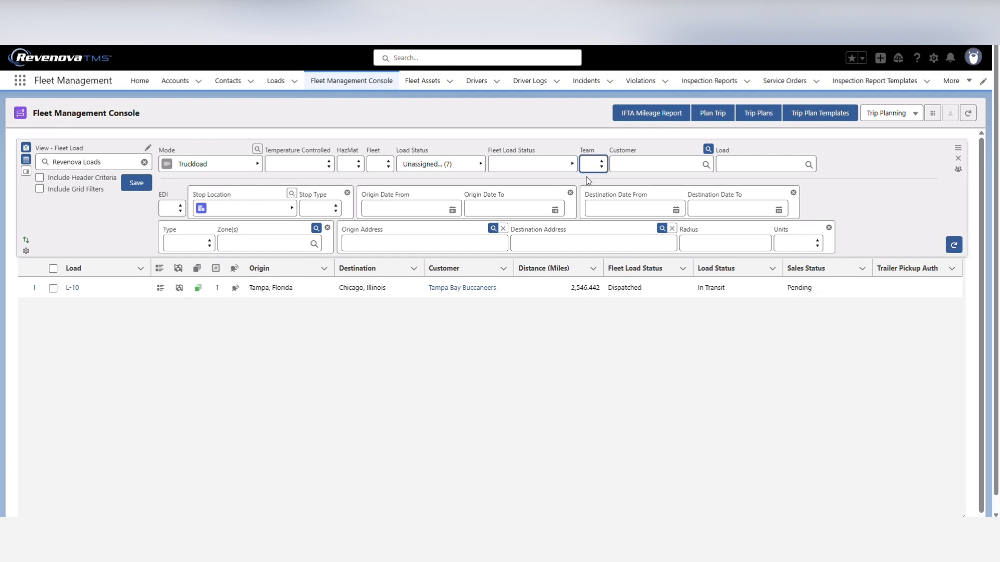
click(953, 245)
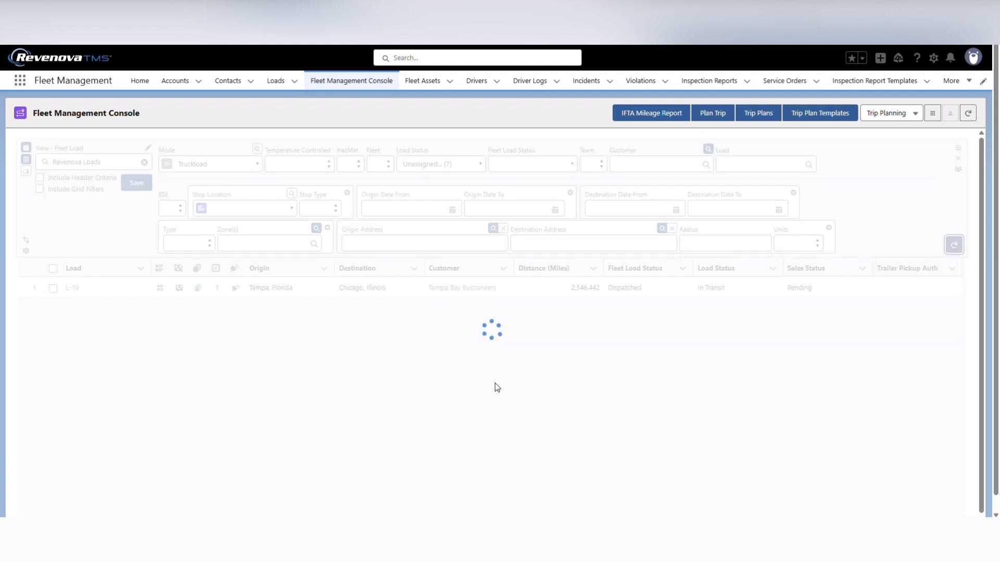
Review the selected Load Status options of the Revenova Loads view and refresh the loads
click(481, 165)
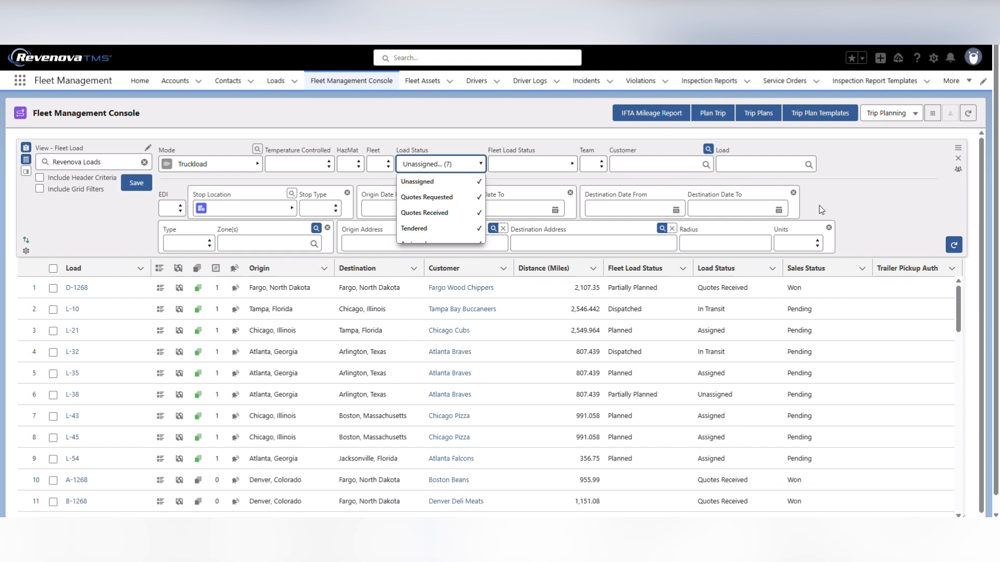
click(912, 234)
click(953, 245)
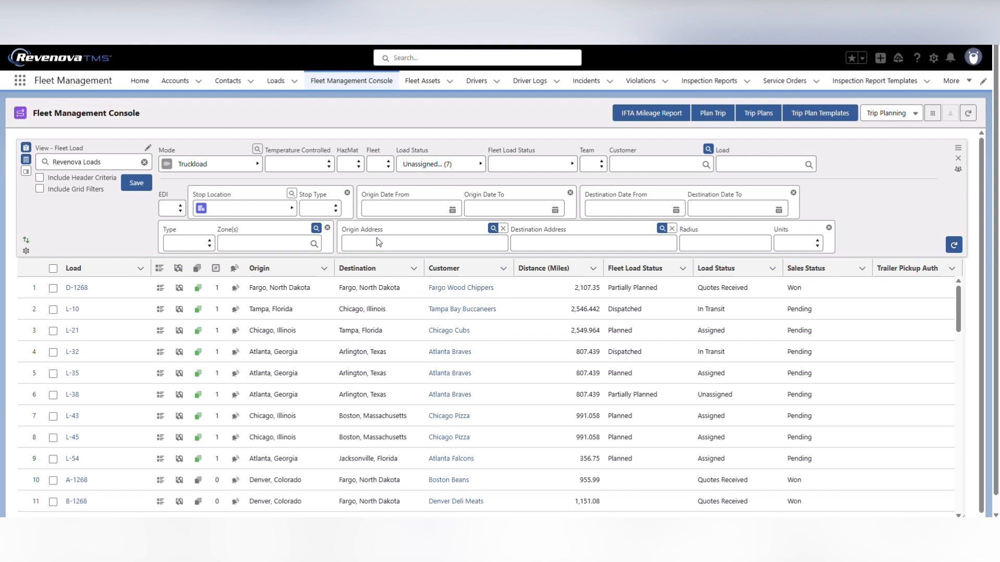
Set the Origin Address criterion of the Revenova Loads view to Chicago, IL, United States
click(492, 228)
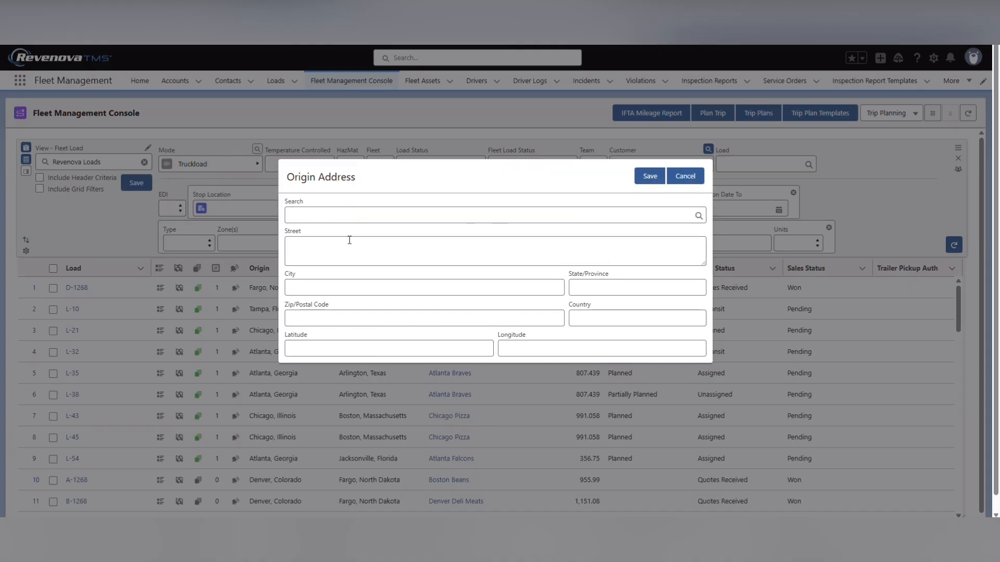
click(312, 209)
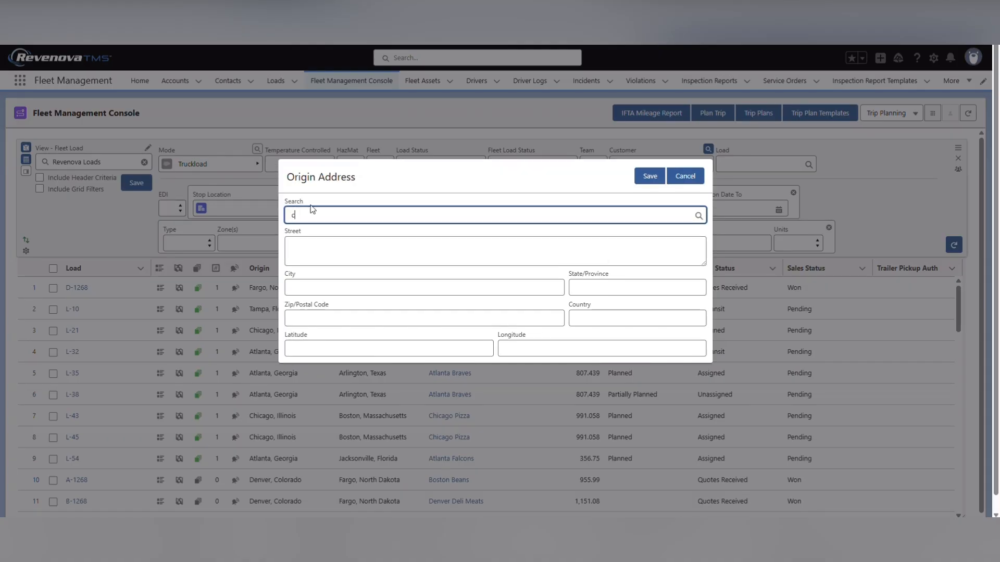
text(cago)
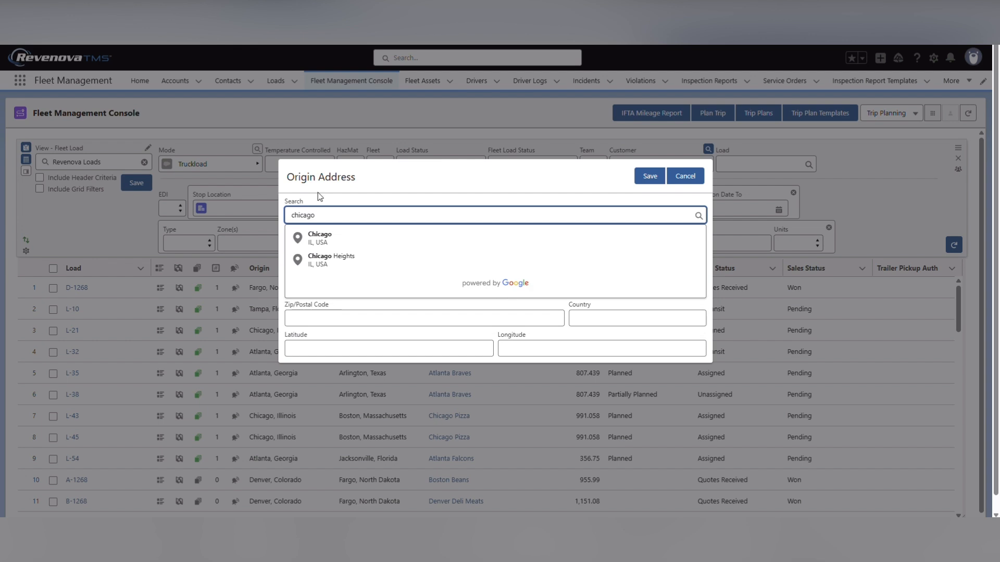
click(363, 236)
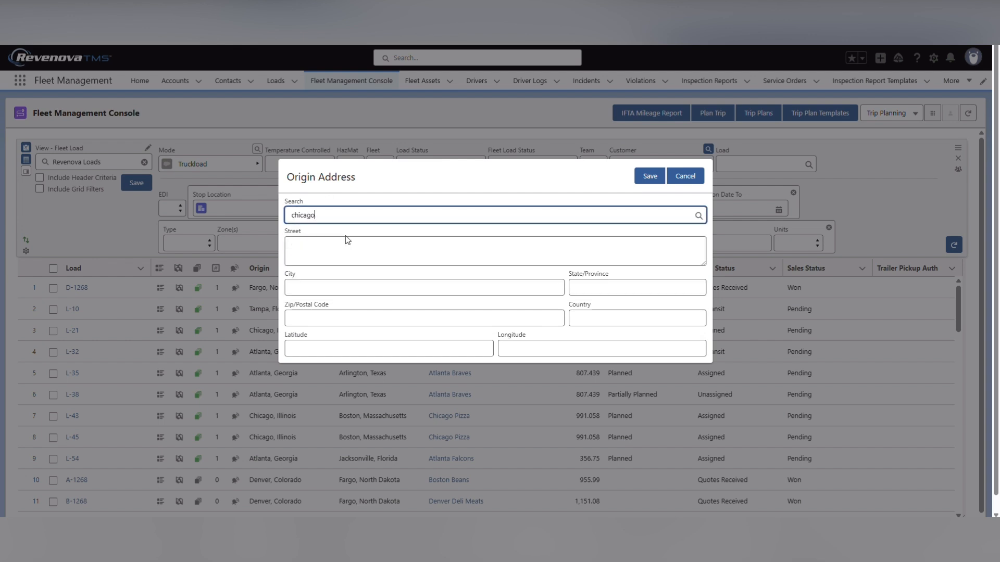
click(648, 177)
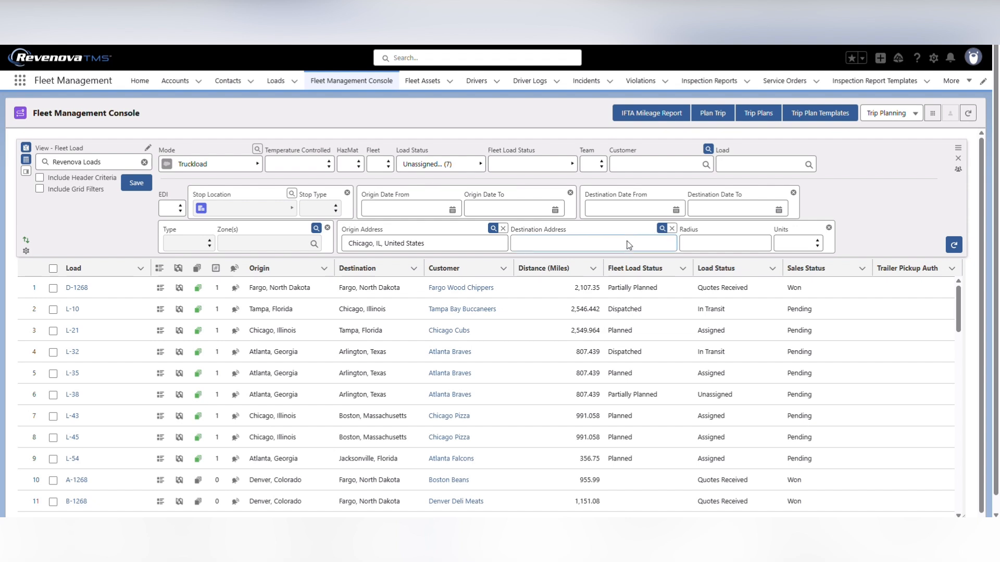
Set the Destination Address criterion of the Revenova Loads view to Boston, MA, United States
click(661, 229)
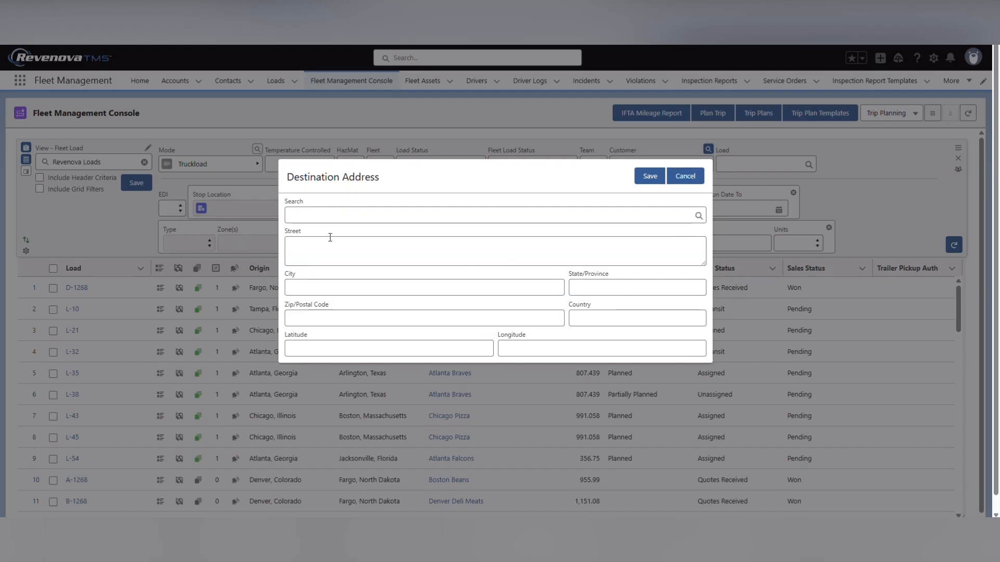
click(314, 214)
text(bos)
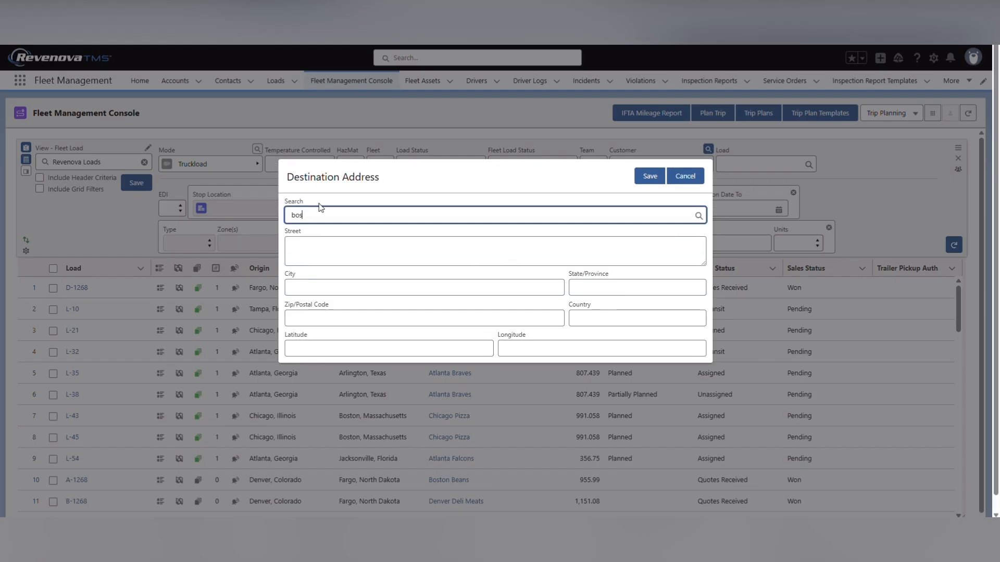
text(ton)
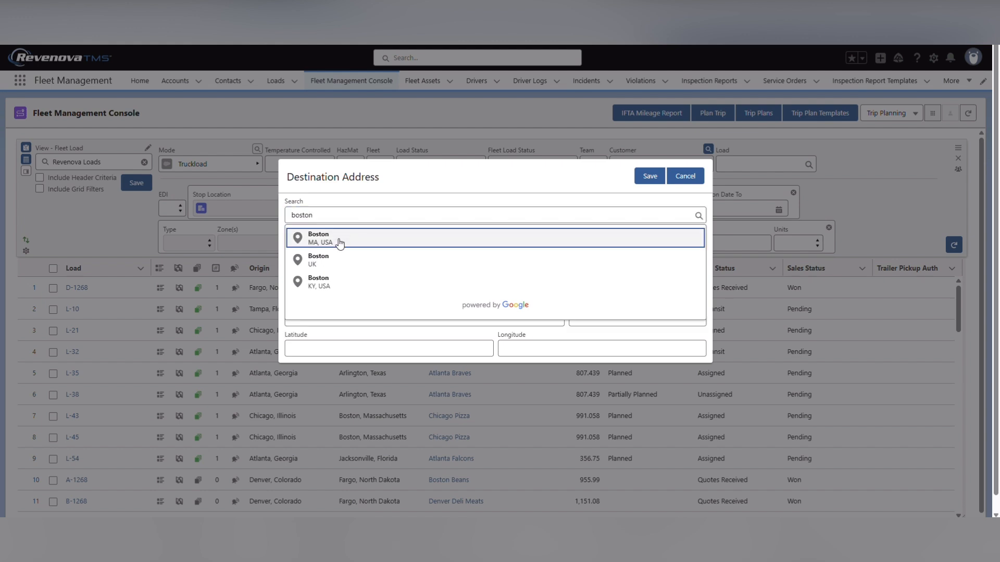
click(339, 243)
click(657, 180)
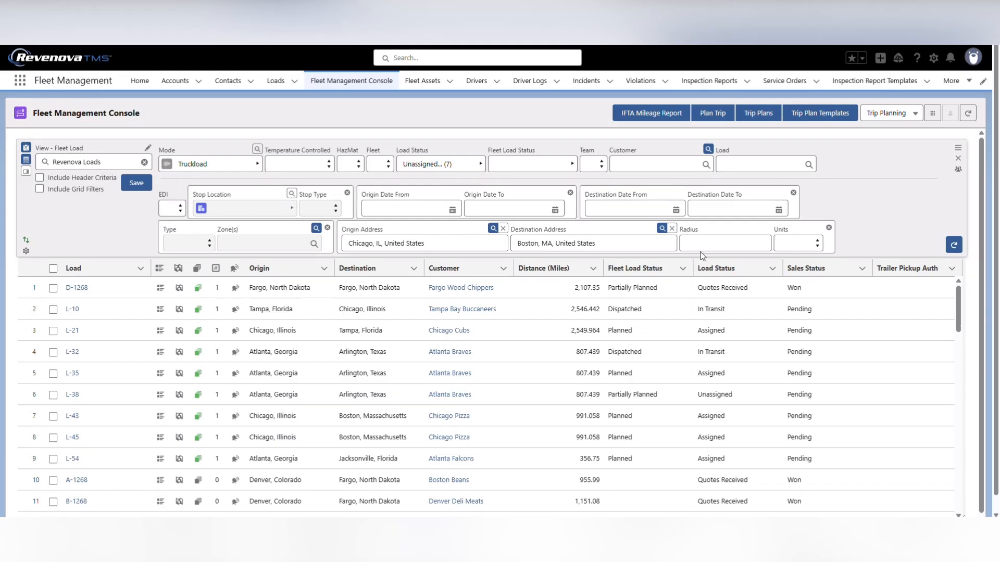
Set the address search radius to 50 miles and refresh the loads
click(706, 245)
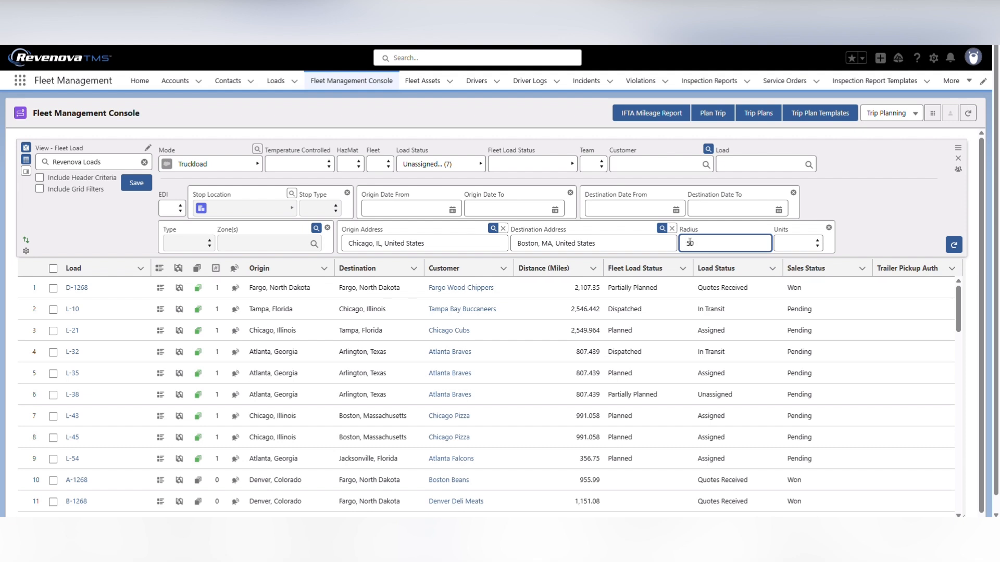
click(794, 247)
click(801, 270)
click(953, 244)
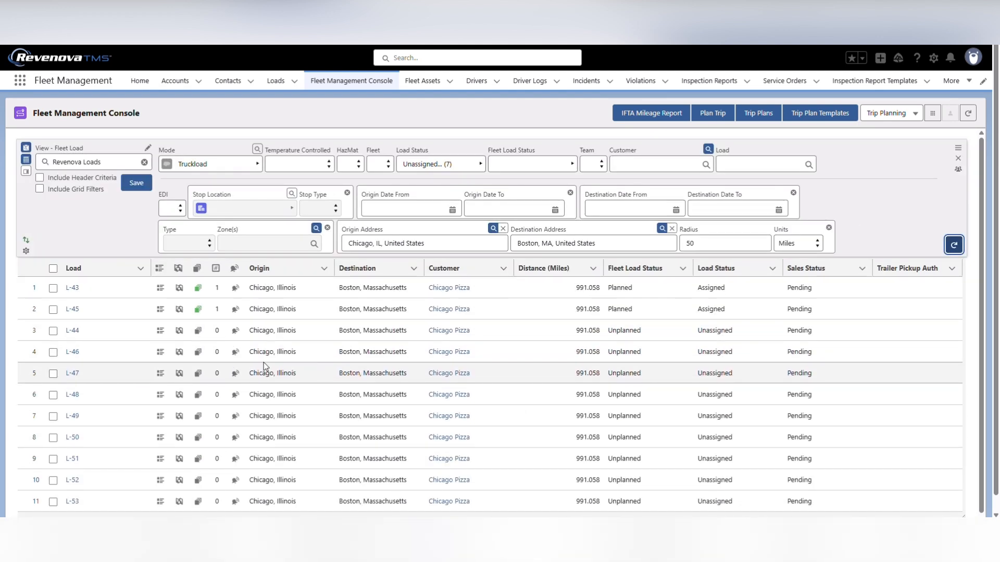
scroll(547, 357, down, 1)
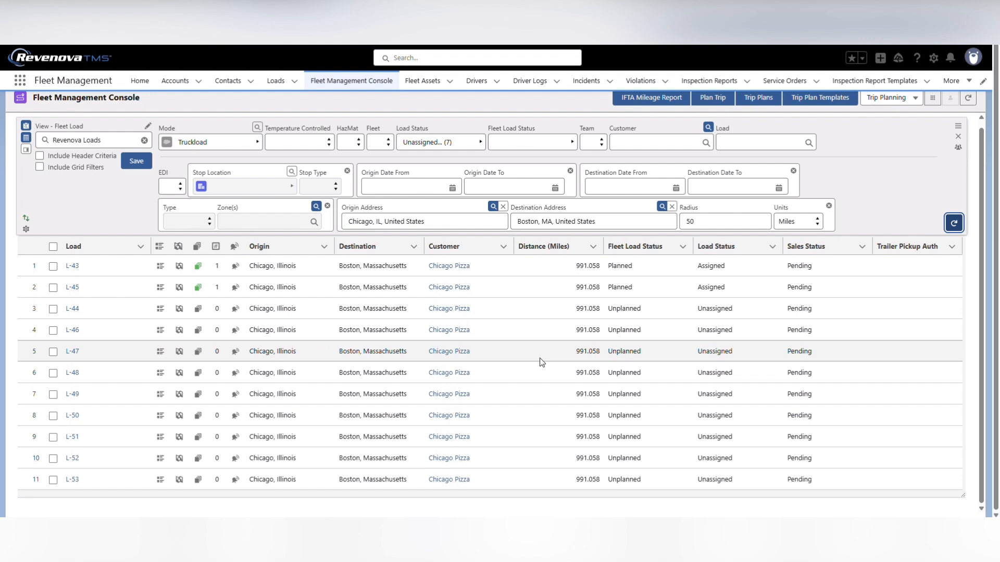
Clear the origin address, destination address, radius and units criteria of the Revenova Loads view
click(672, 214)
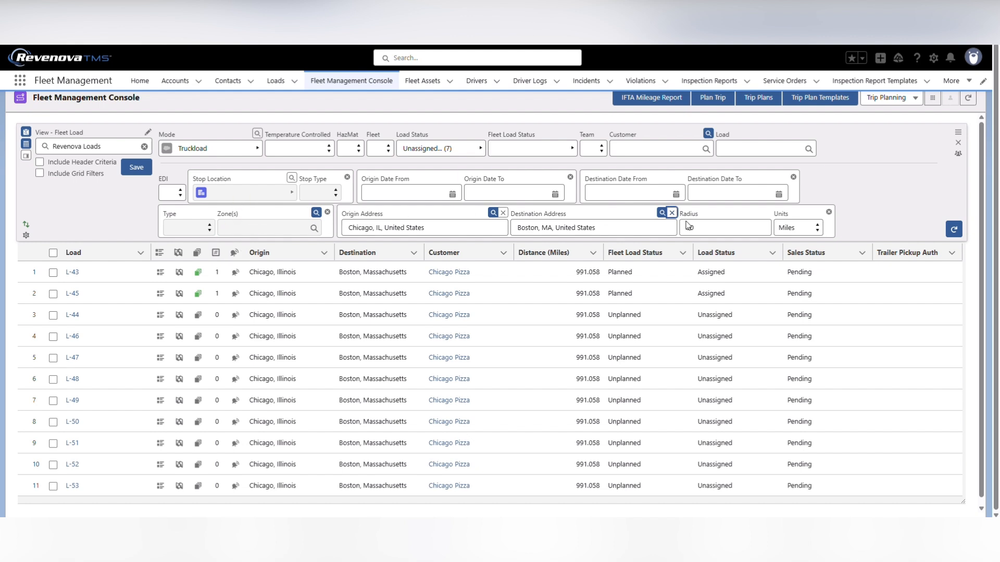
click(672, 213)
click(828, 212)
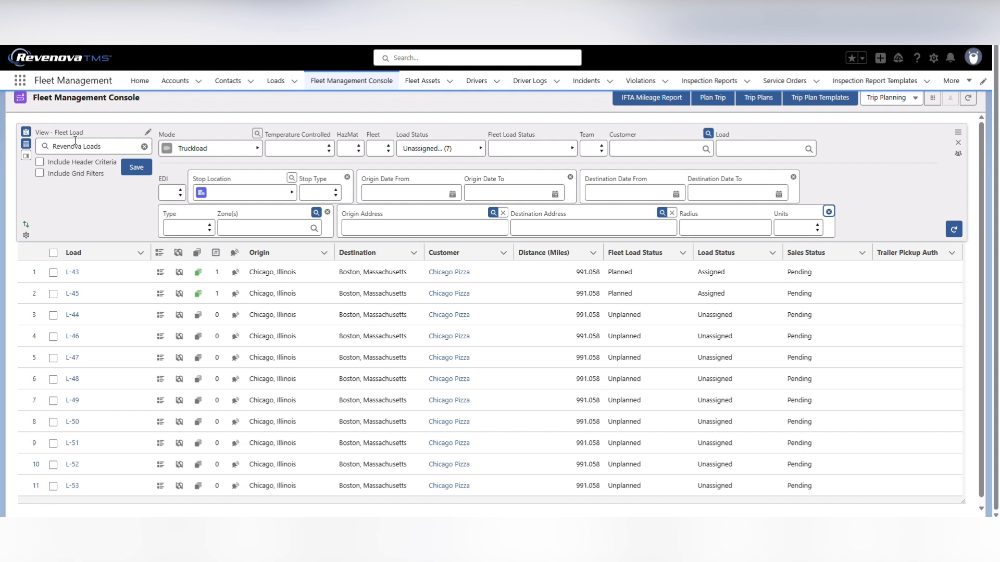
Save the Revenova Loads view with its header criteria and grid filters included
click(40, 163)
click(41, 174)
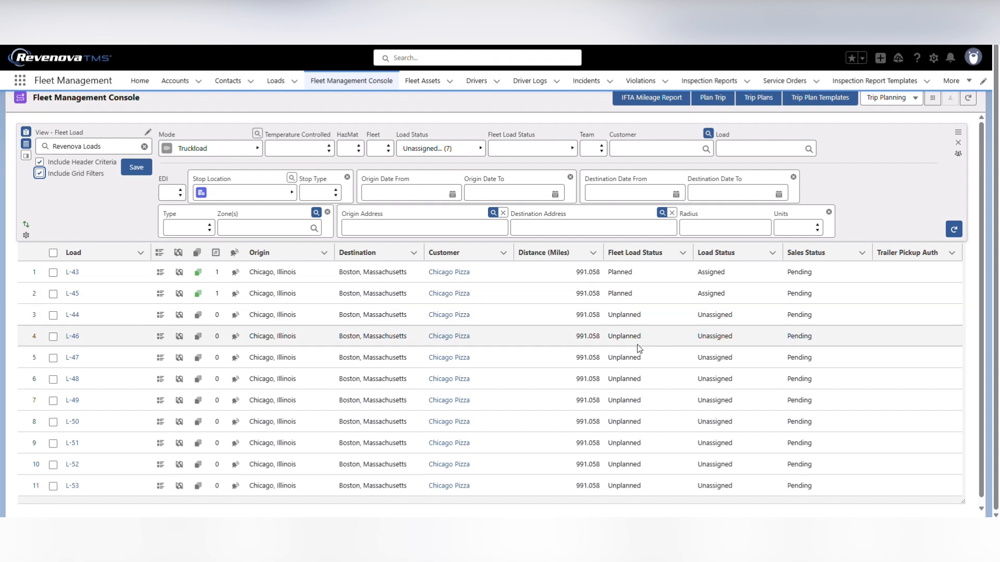
click(137, 168)
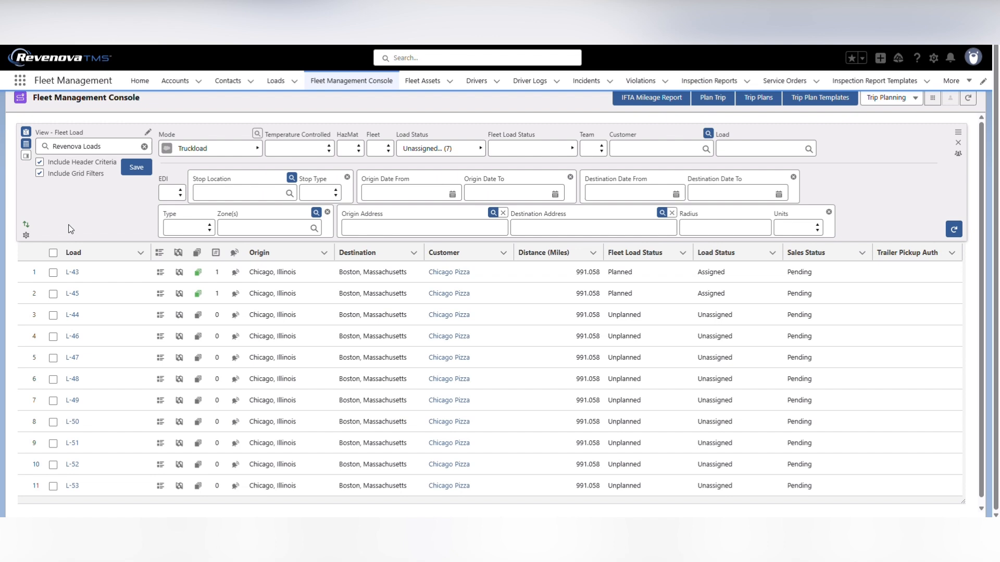
Show loads L-43, L-45 and L-44 in detail view mode and expand L-43 down to its Chicago Pizza pickup stop
click(26, 157)
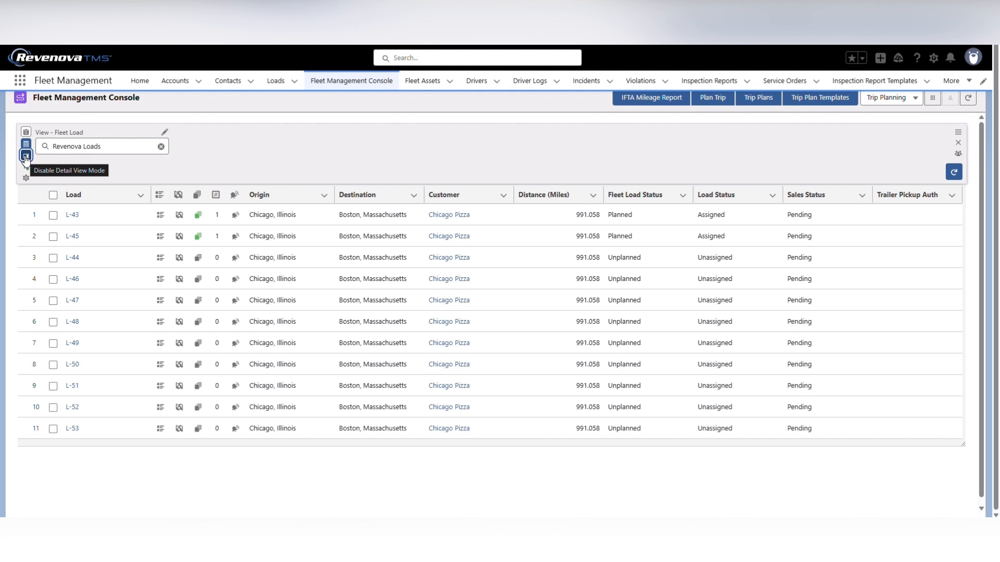
click(53, 215)
click(55, 237)
click(53, 259)
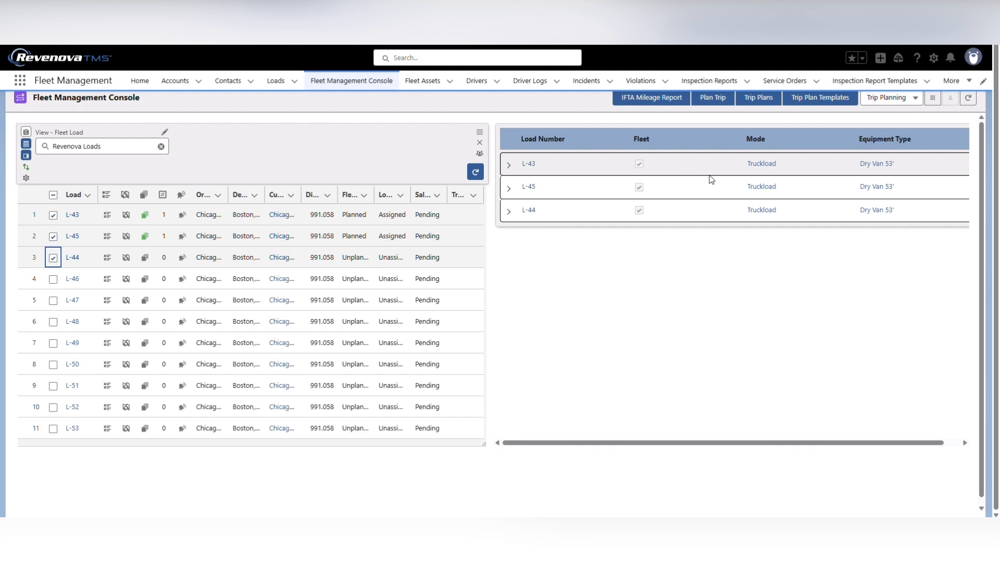
click(509, 165)
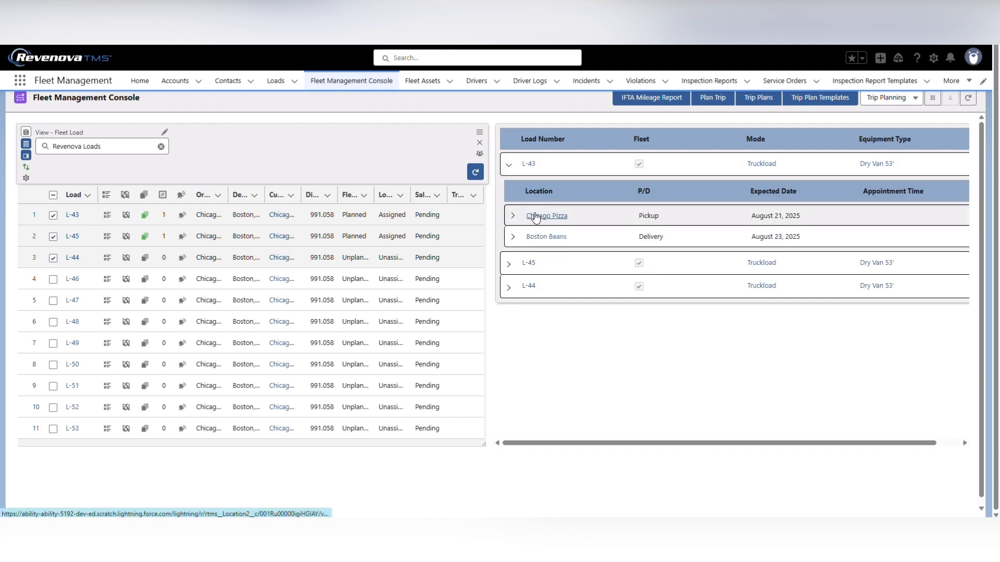
click(513, 217)
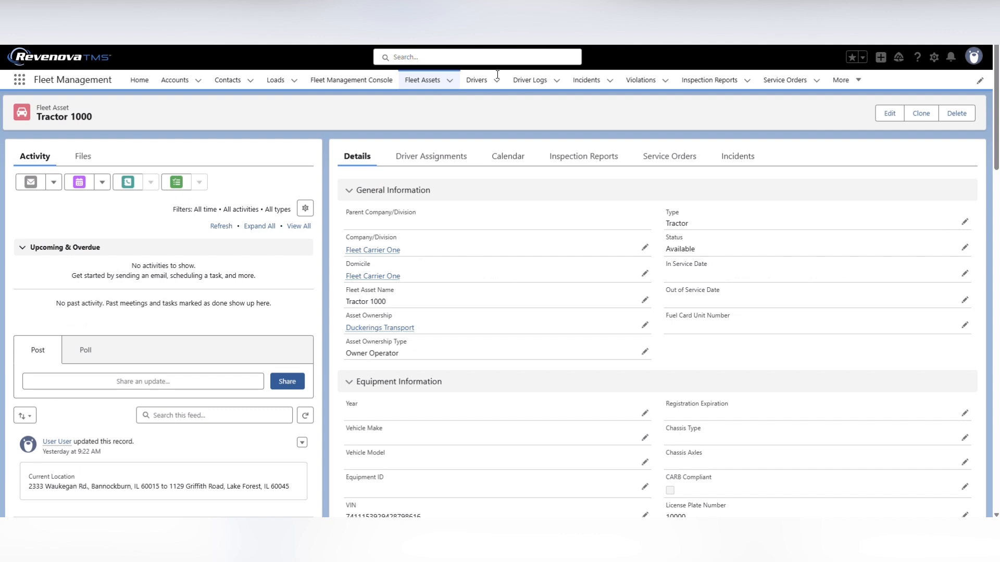
Set the Asset Ownership Type of the Tractor 1000 fleet asset to Owner Operator and save the record
mouse_move(380, 328)
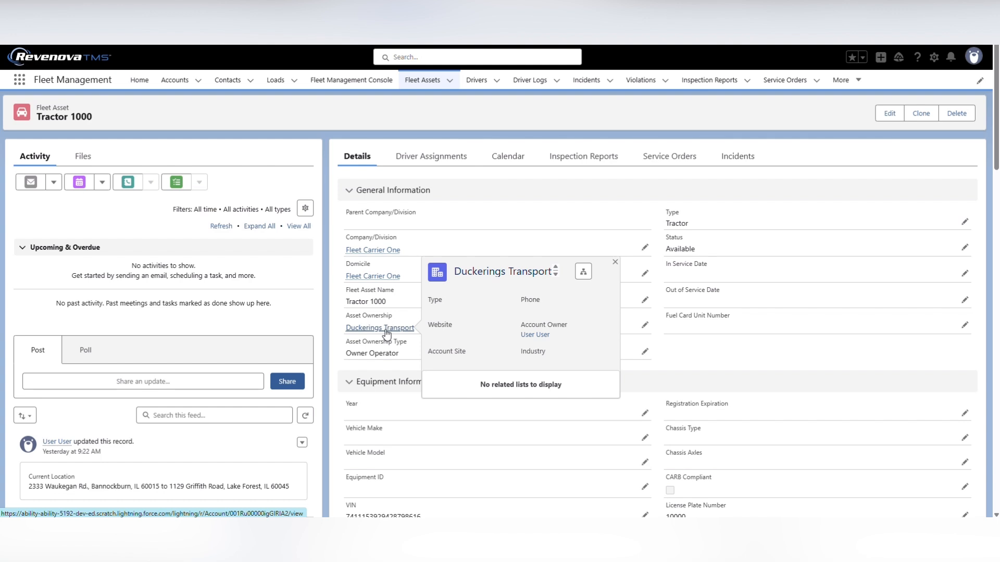
click(644, 352)
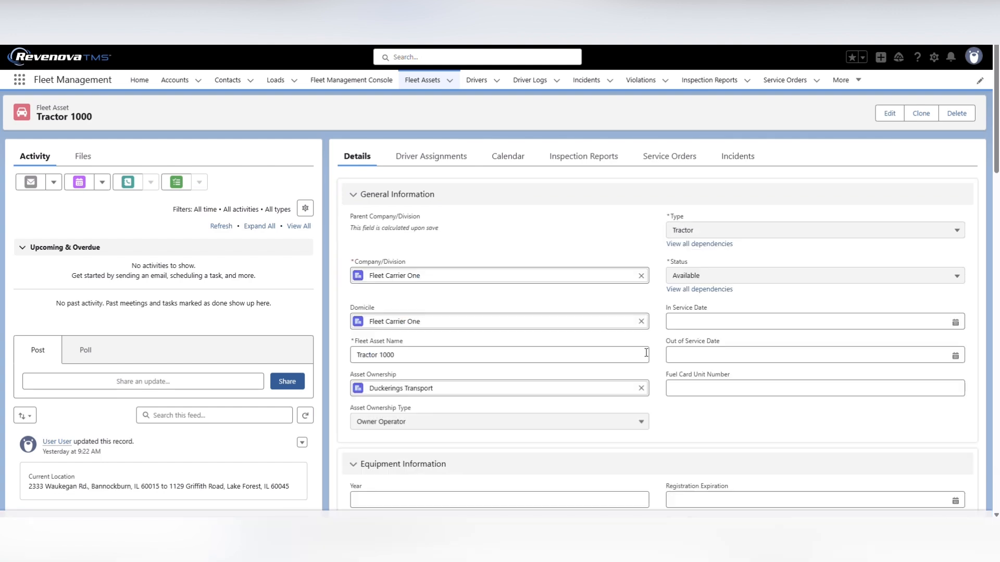
click(637, 424)
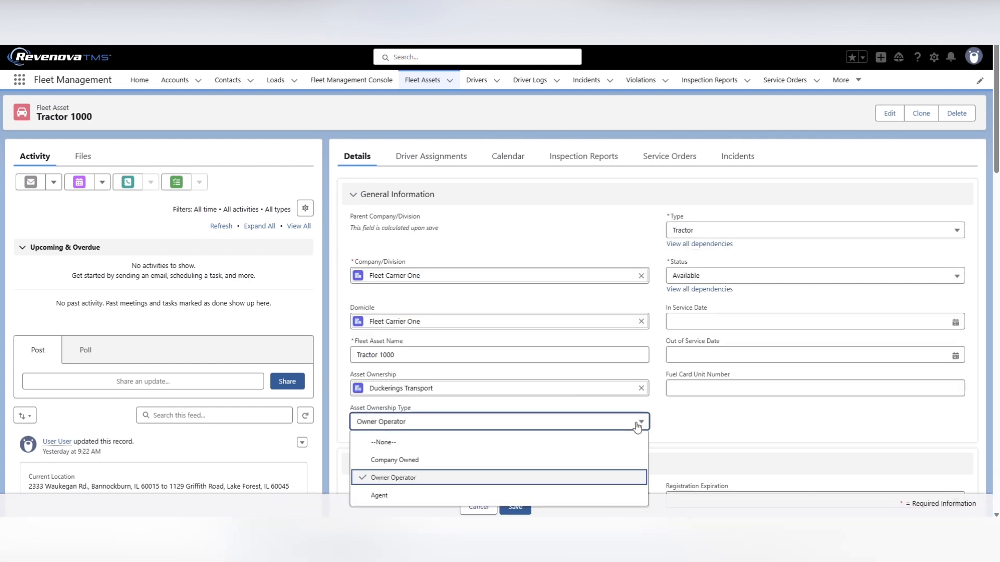
click(471, 478)
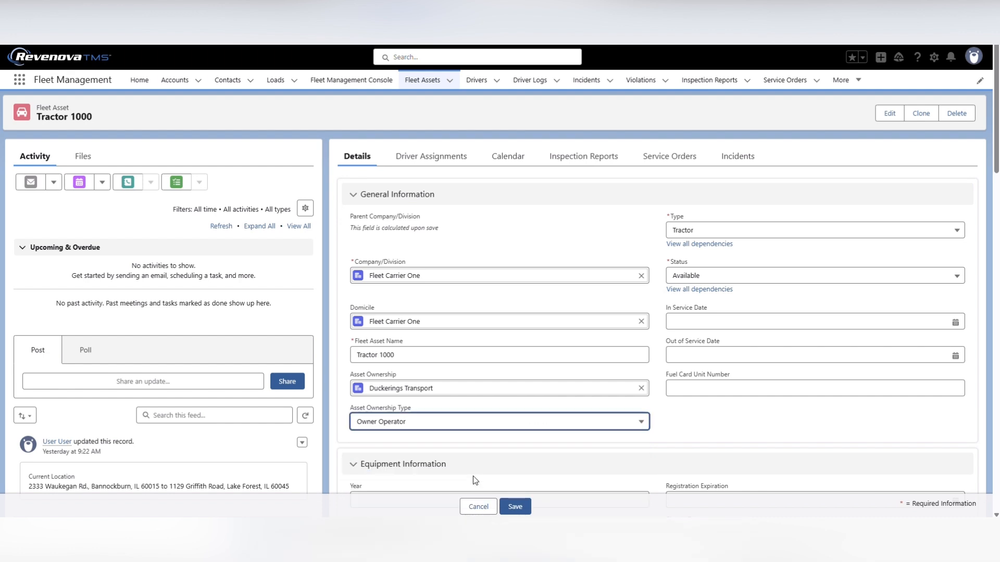
click(515, 507)
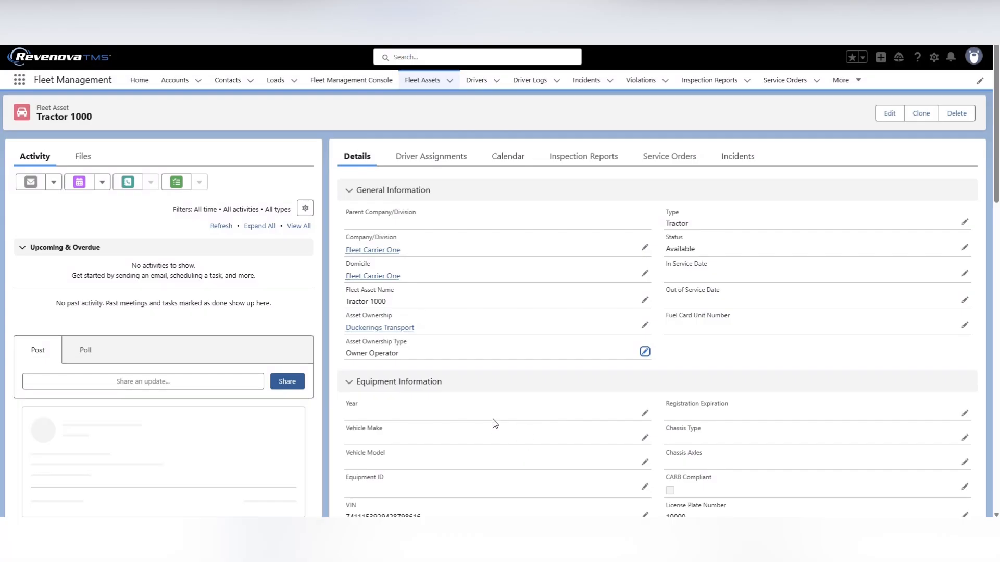